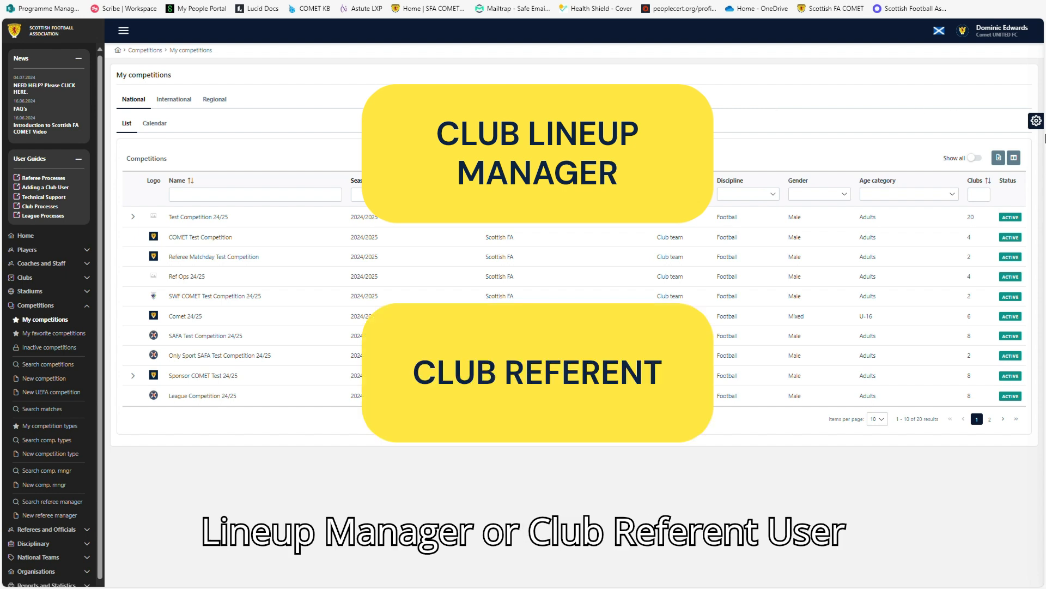
Open the Comet UNITED Colts FC – Comet FC match from COMET Test Competition under My competitions.
left_click(1036, 34)
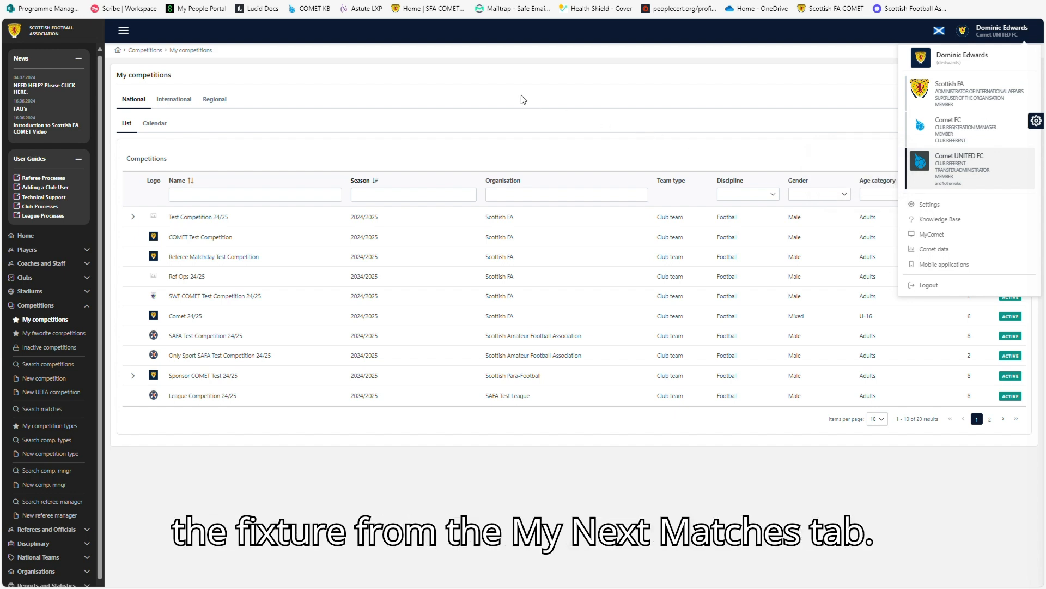
left_click(60, 234)
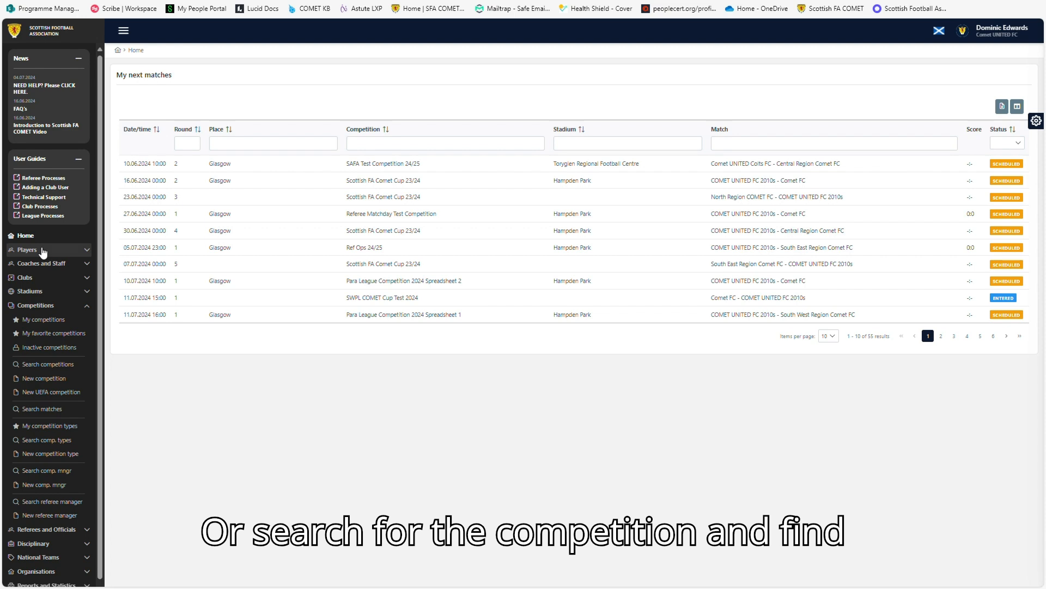
left_click(49, 320)
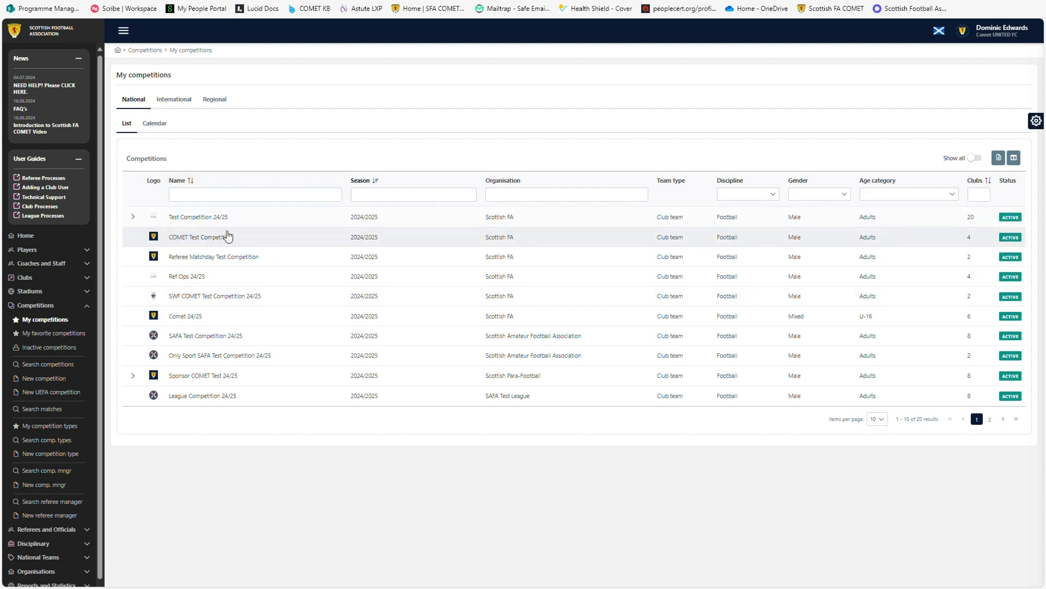
left_click(224, 232)
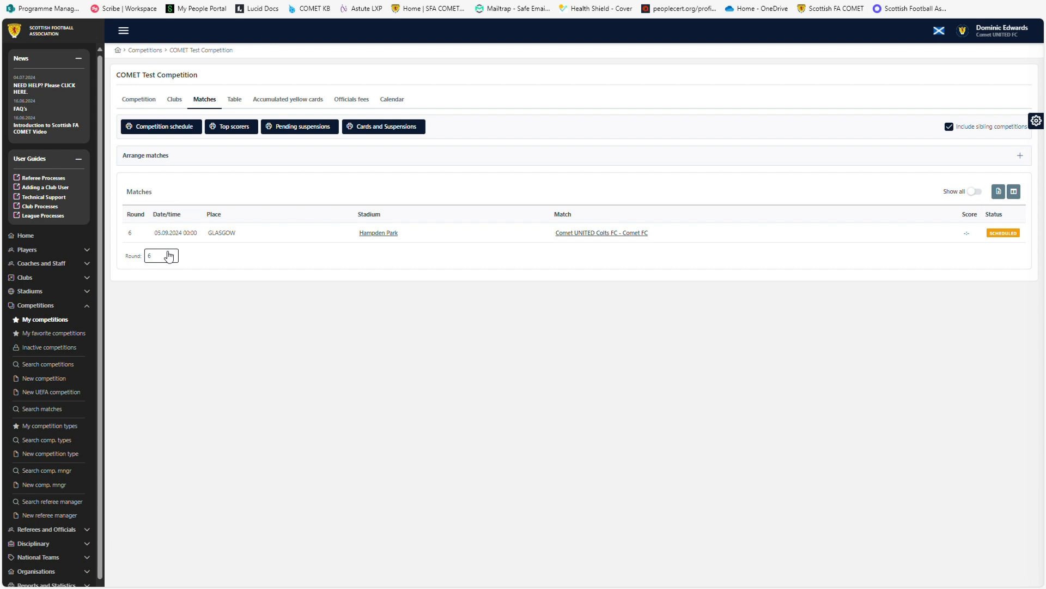
left_click(597, 235)
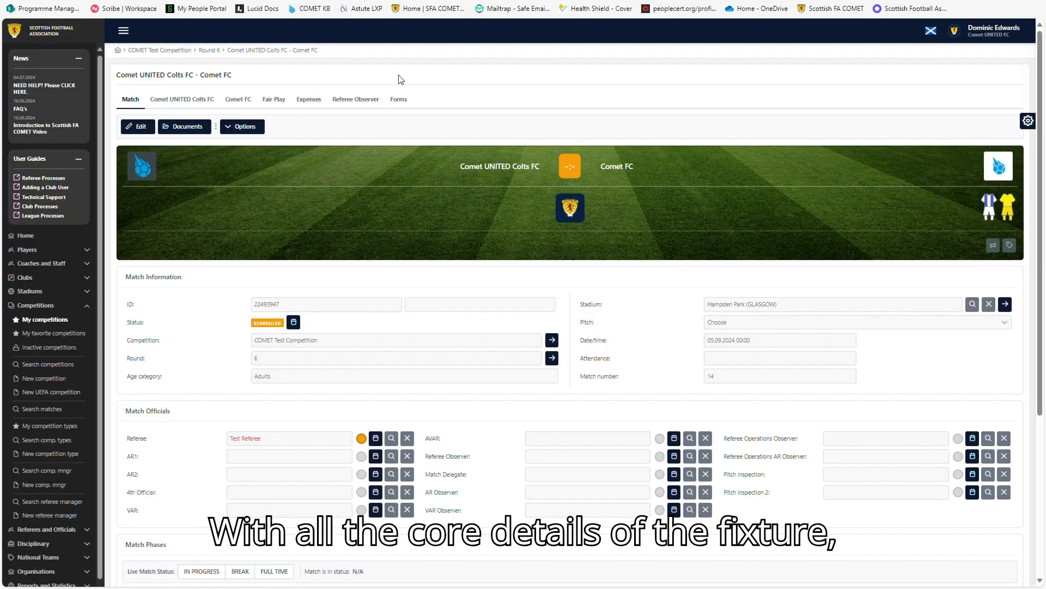
Edit the Comet UNITED Colts FC team sheet, choosing Home kit for field players and Goalkeeper Kit for the goalkeeper.
left_click(192, 100)
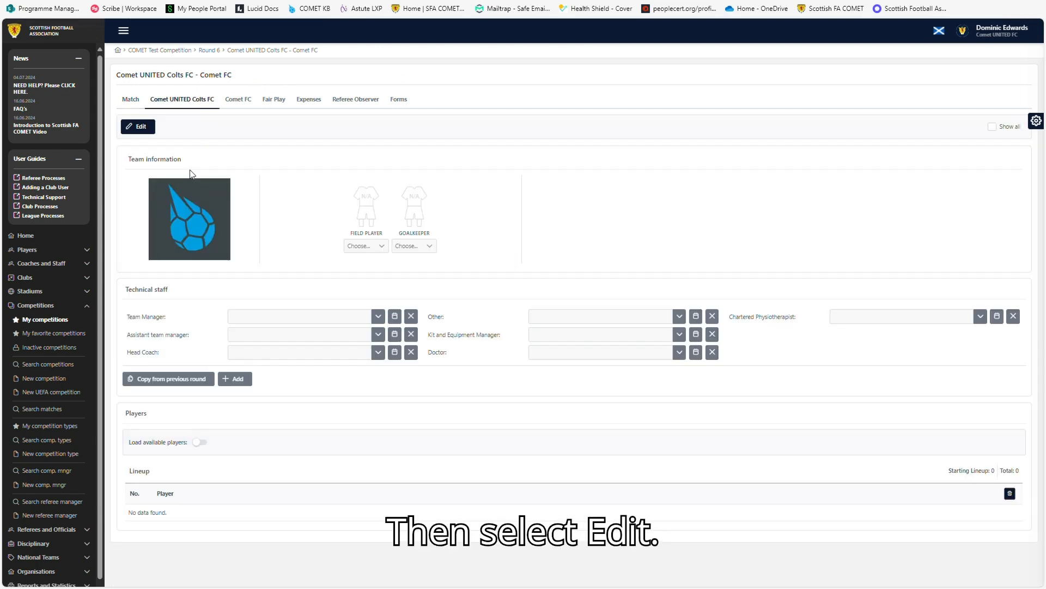
left_click(145, 127)
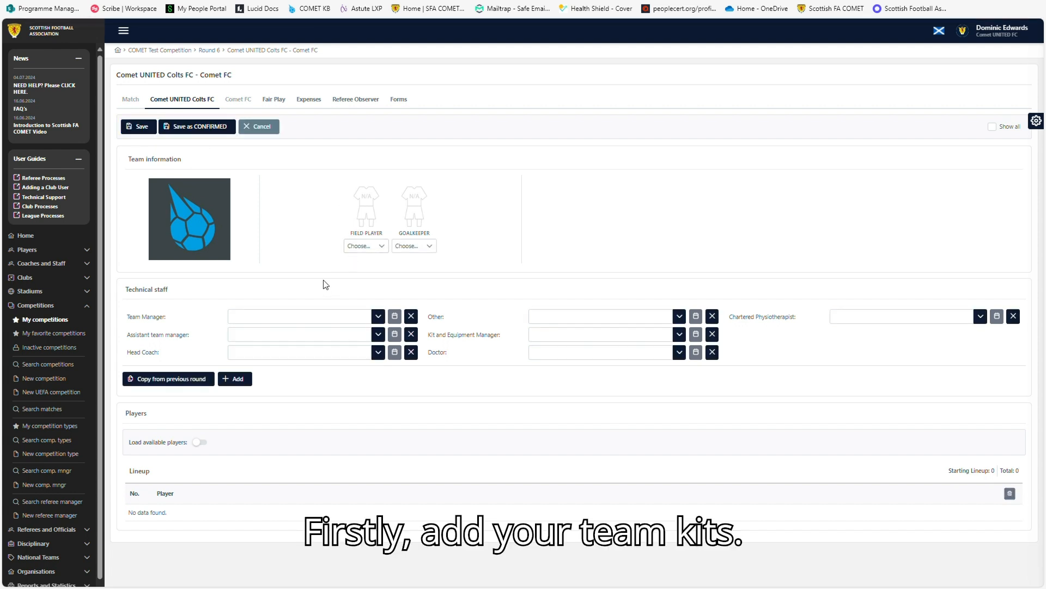
left_click(381, 246)
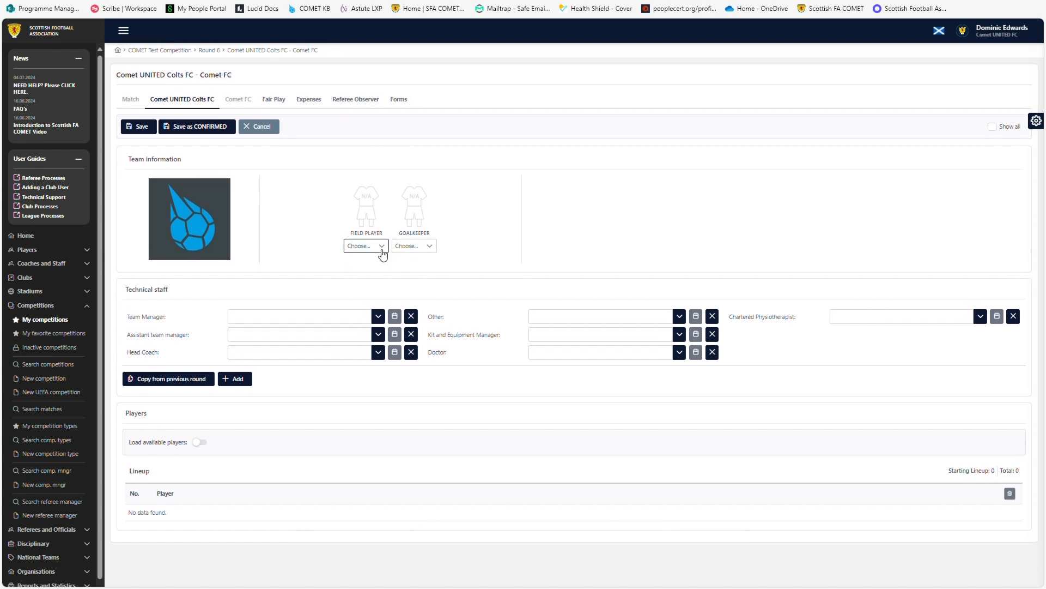
left_click(377, 294)
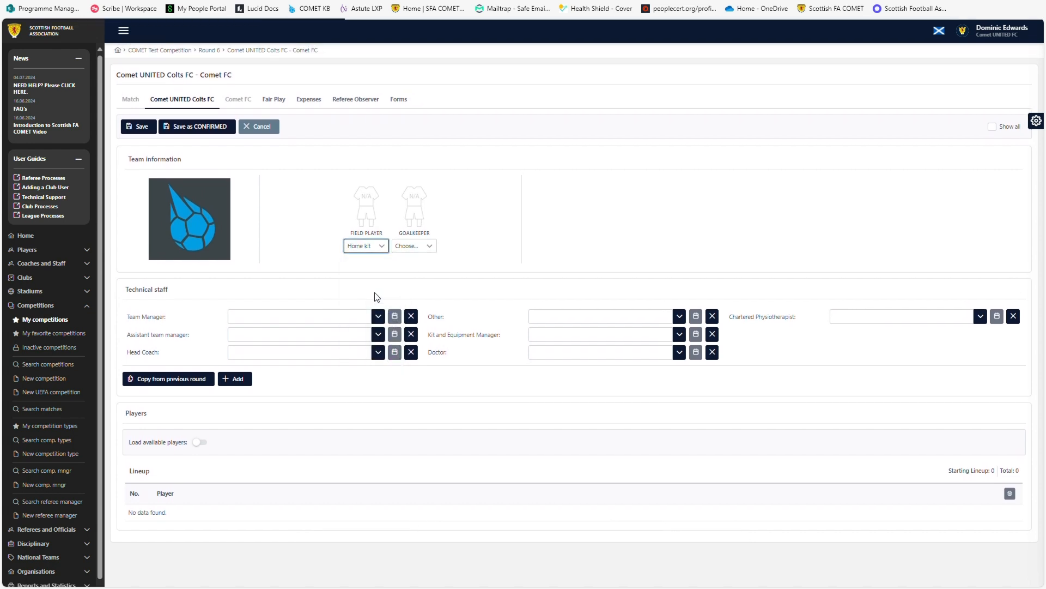
left_click(431, 250)
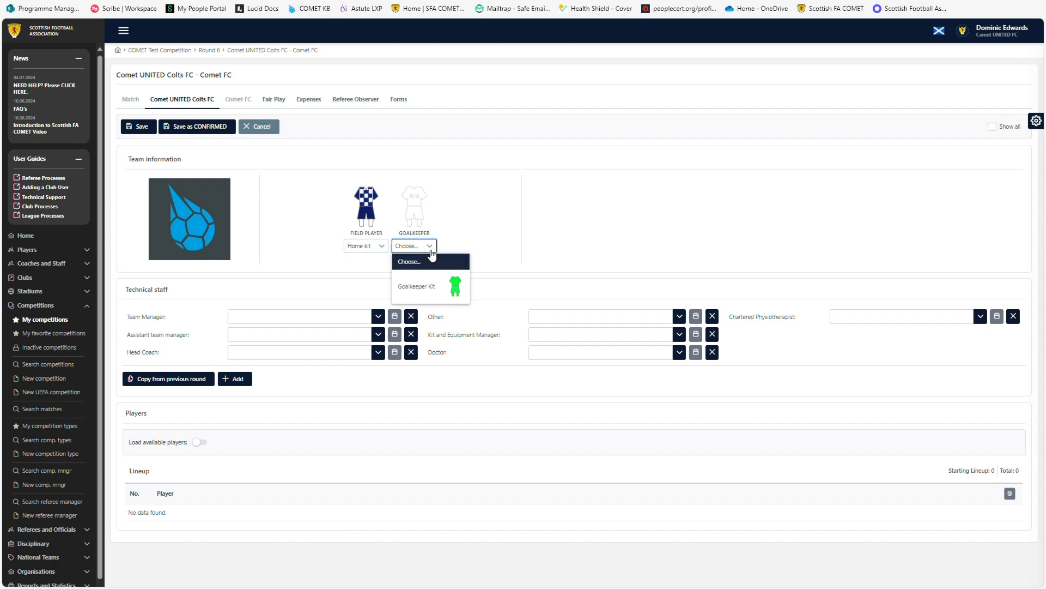
left_click(423, 286)
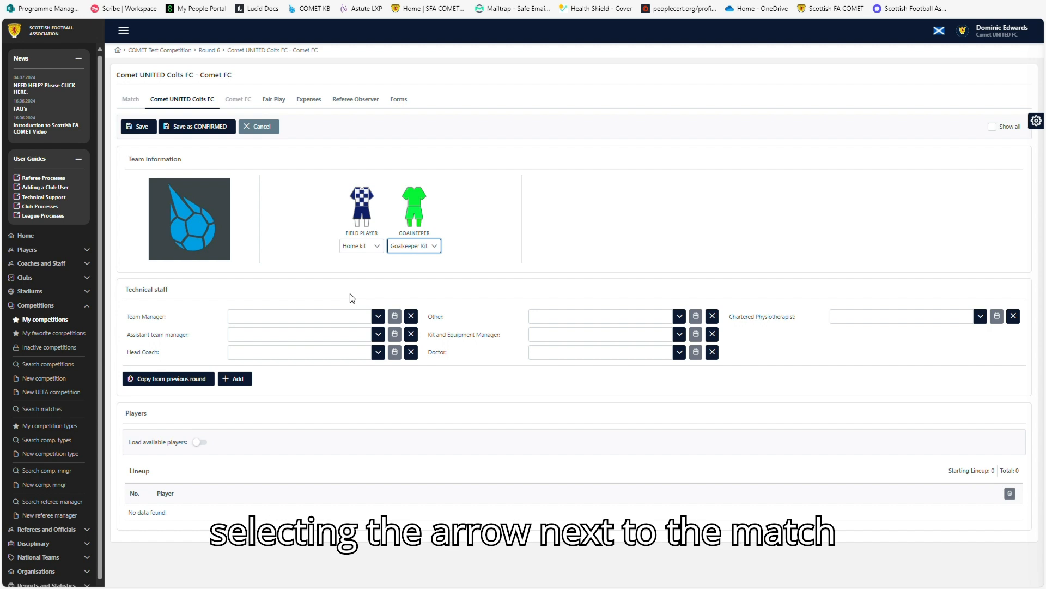
Assign Test Coach One as Team Manager and add First Aider Test 1 as a First Aider official.
left_click(380, 317)
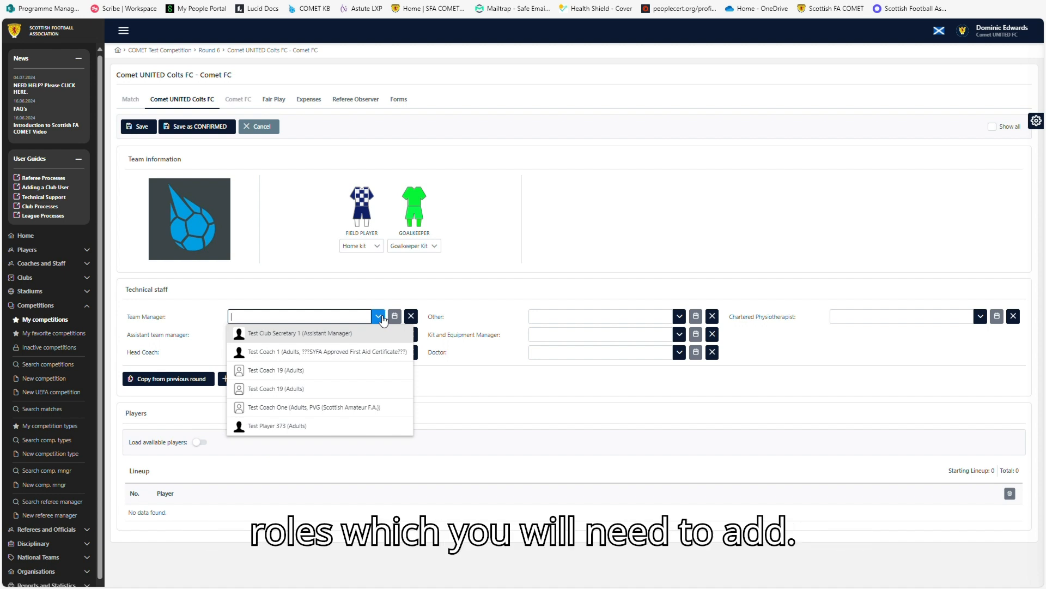
left_click(310, 410)
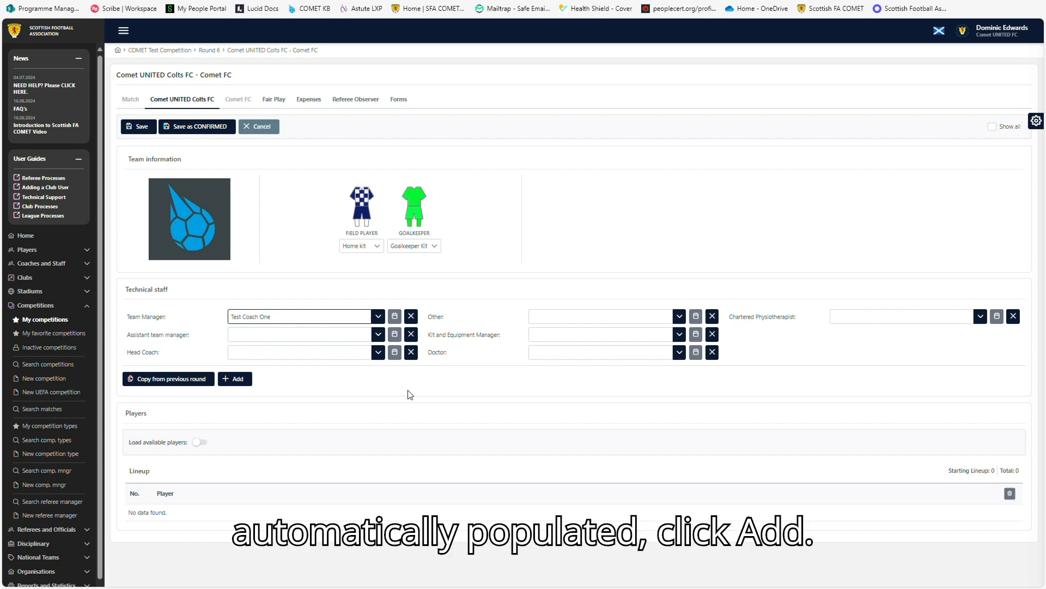
left_click(239, 380)
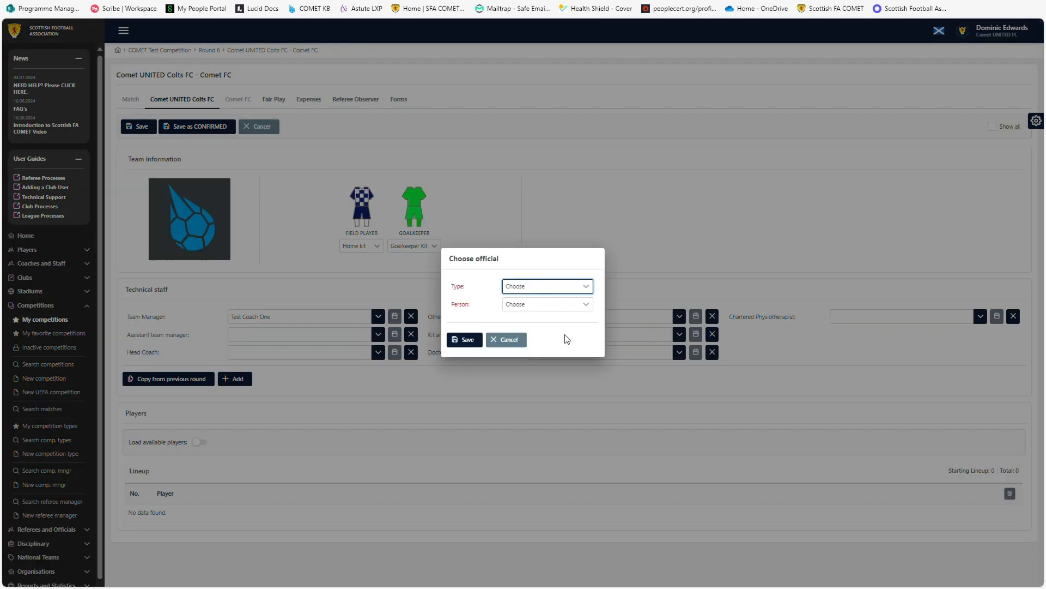
left_click(582, 287)
scroll(568, 347, "down", 5)
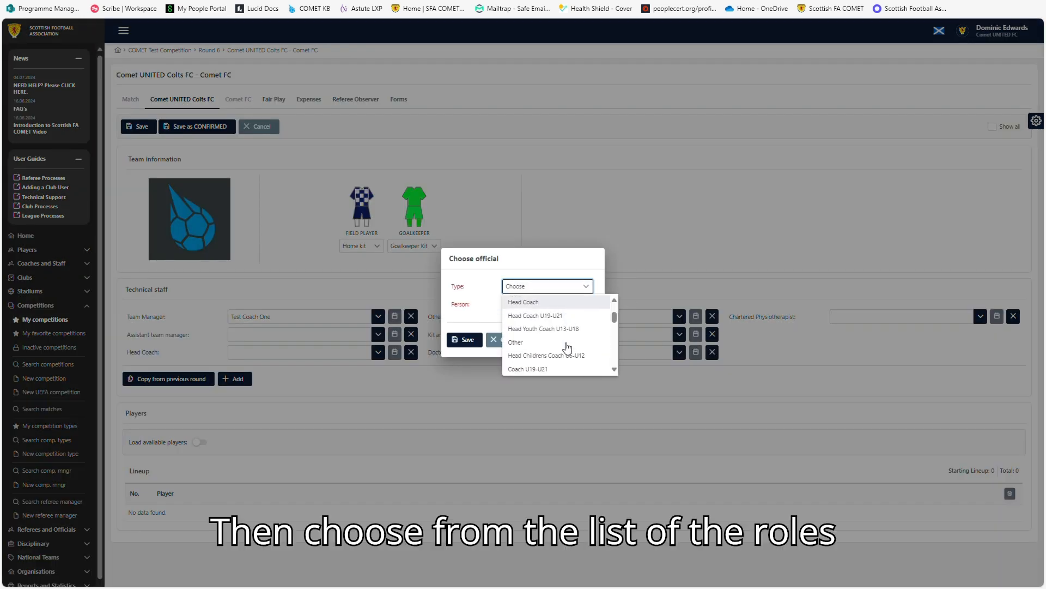
scroll(567, 347, "down", 4)
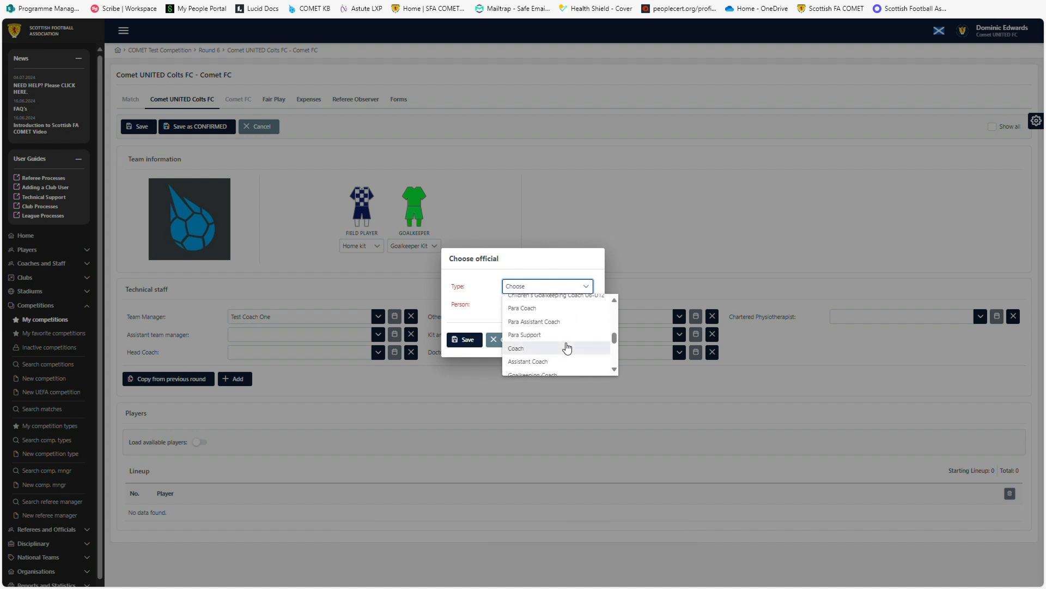
left_click(542, 344)
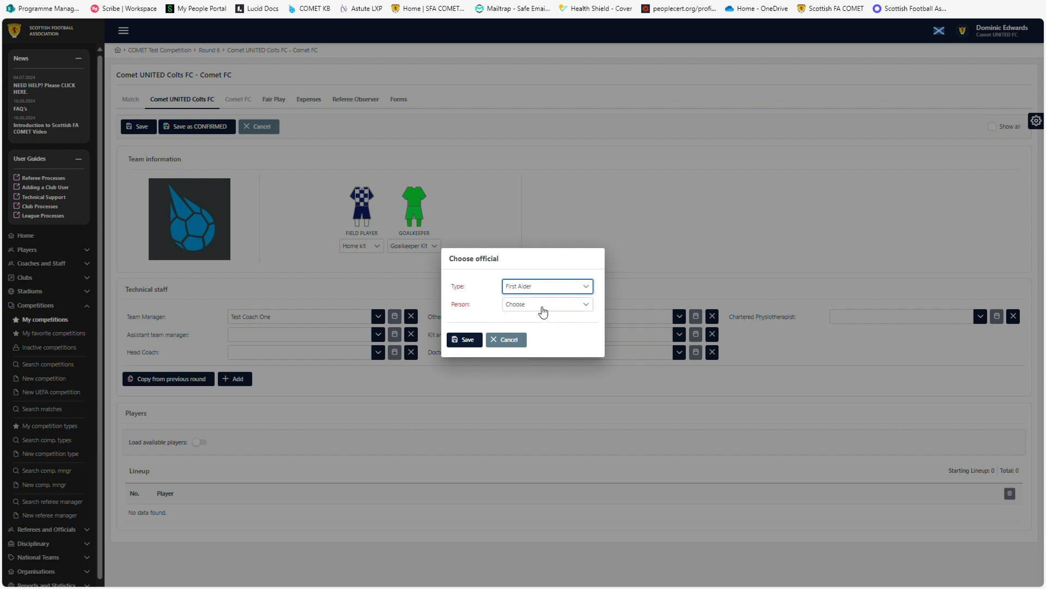
left_click(561, 306)
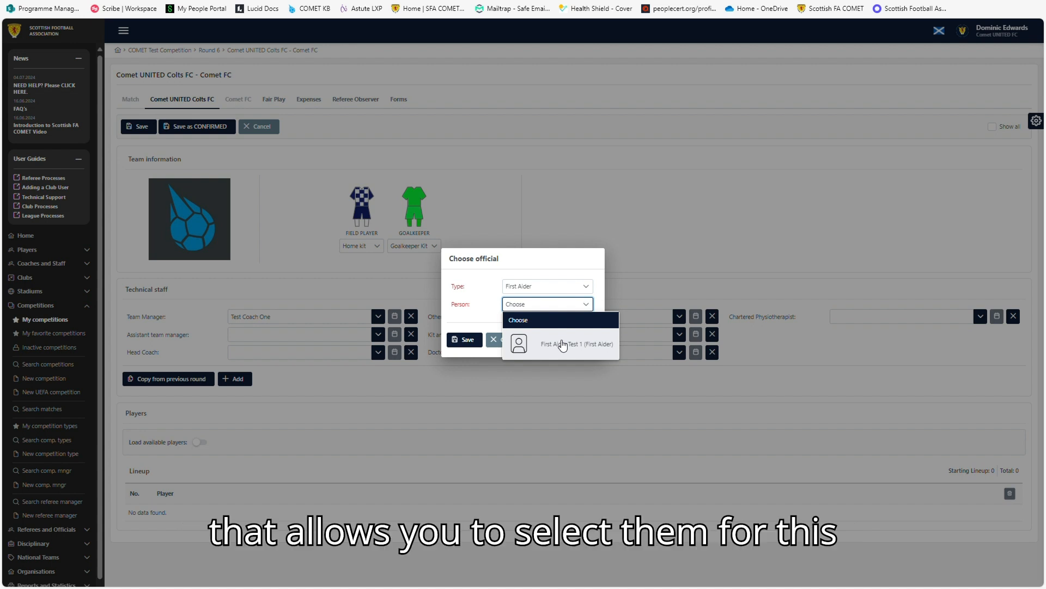
left_click(562, 344)
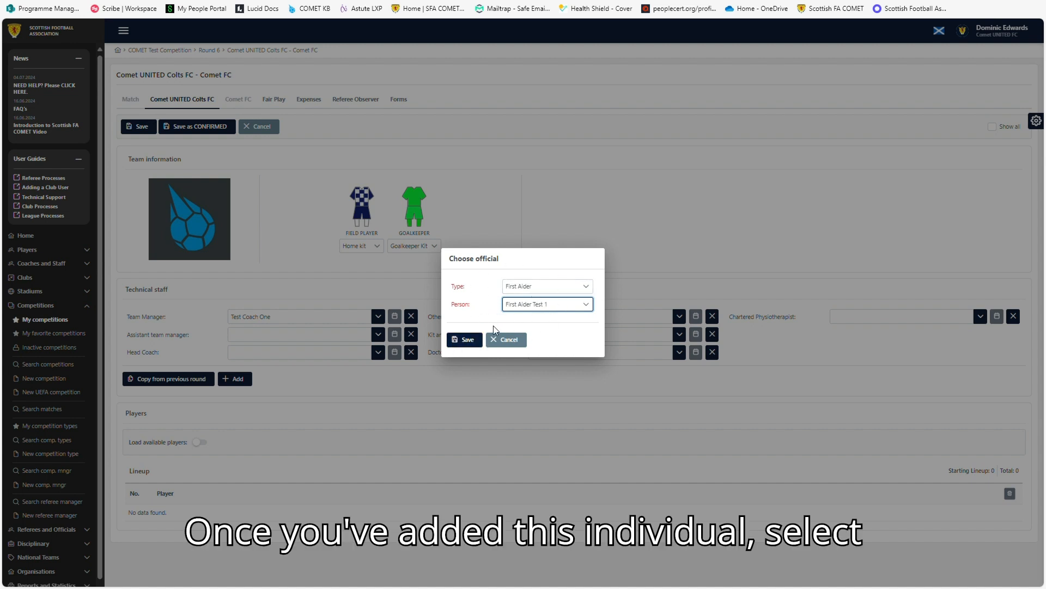
left_click(467, 340)
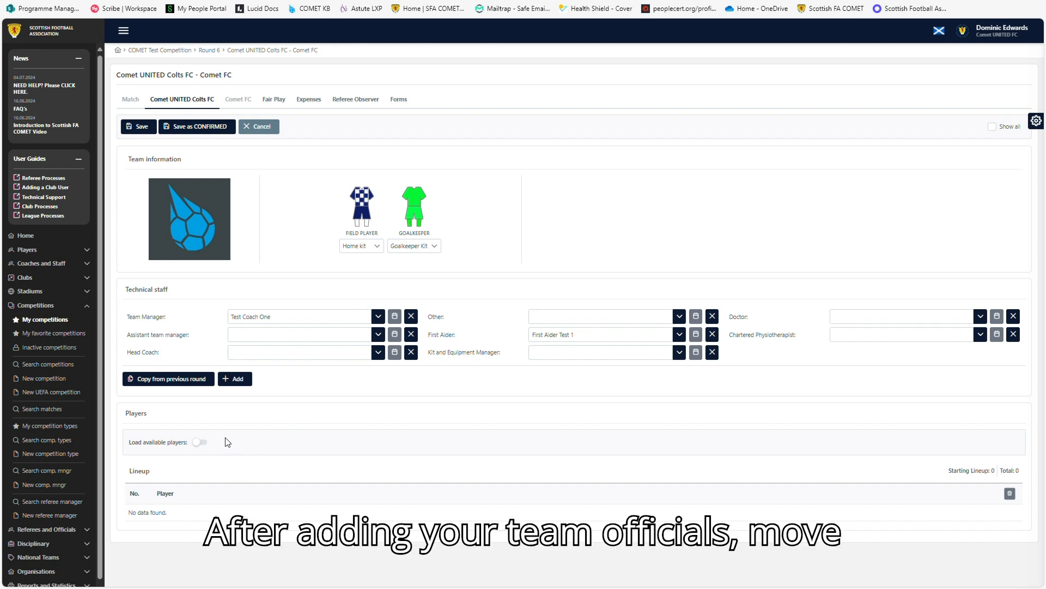
Load the available players and set Test Player 4's shirt number to 3.
left_click(197, 442)
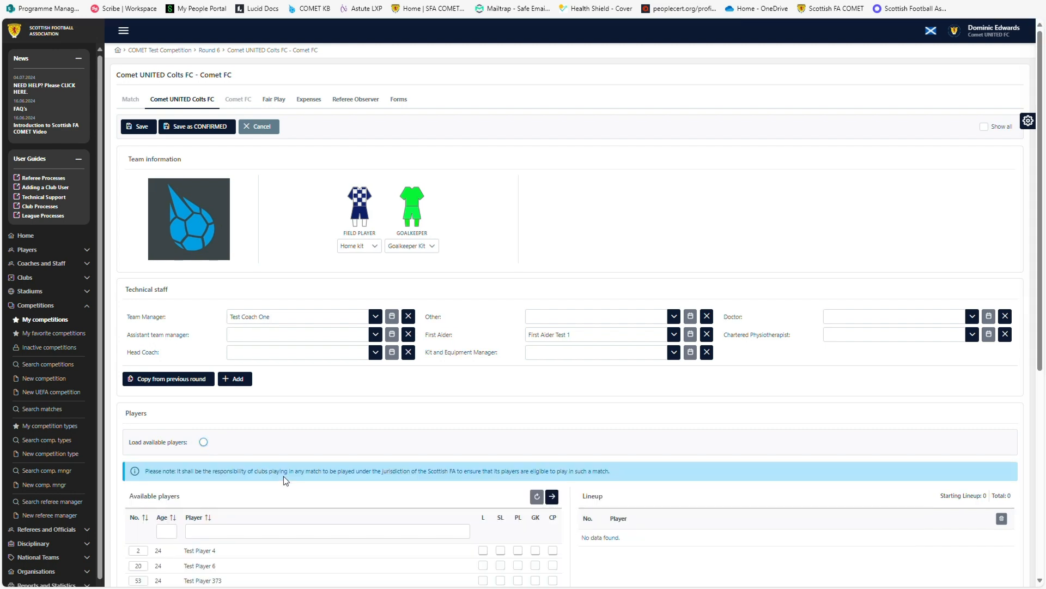
scroll(283, 476, "down", 4)
scroll(283, 480, "down", 1)
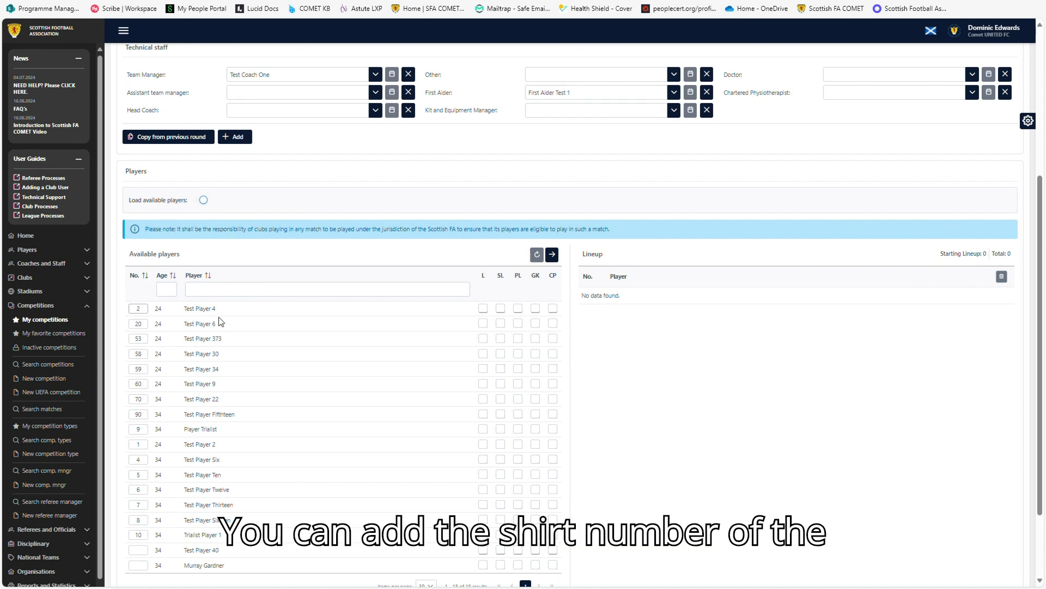
left_click(146, 314)
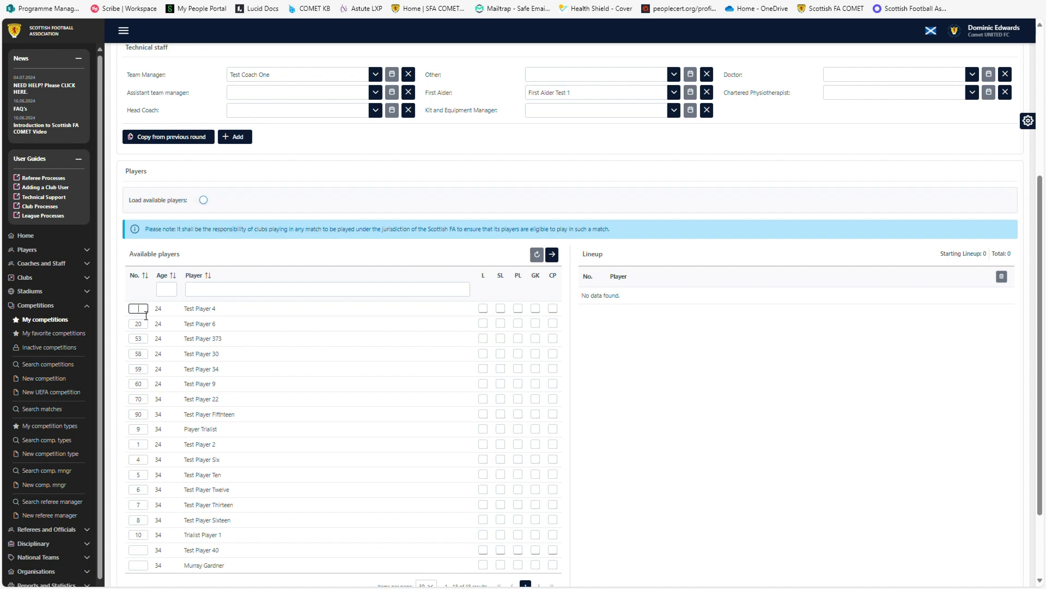
type("34")
key("BackSpace")
left_click(143, 342)
left_click(136, 433)
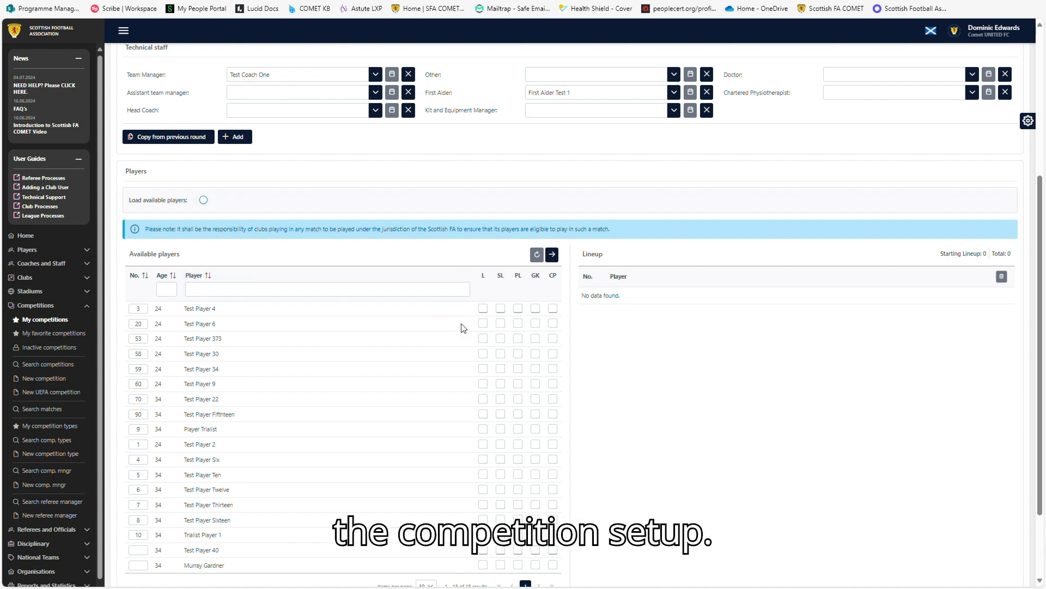
Tick Test Player 4 for lineup, starting lineup, goalkeeper and captain, and mark the other squad players for lineup and starting lineup.
left_click(484, 308)
left_click(503, 309)
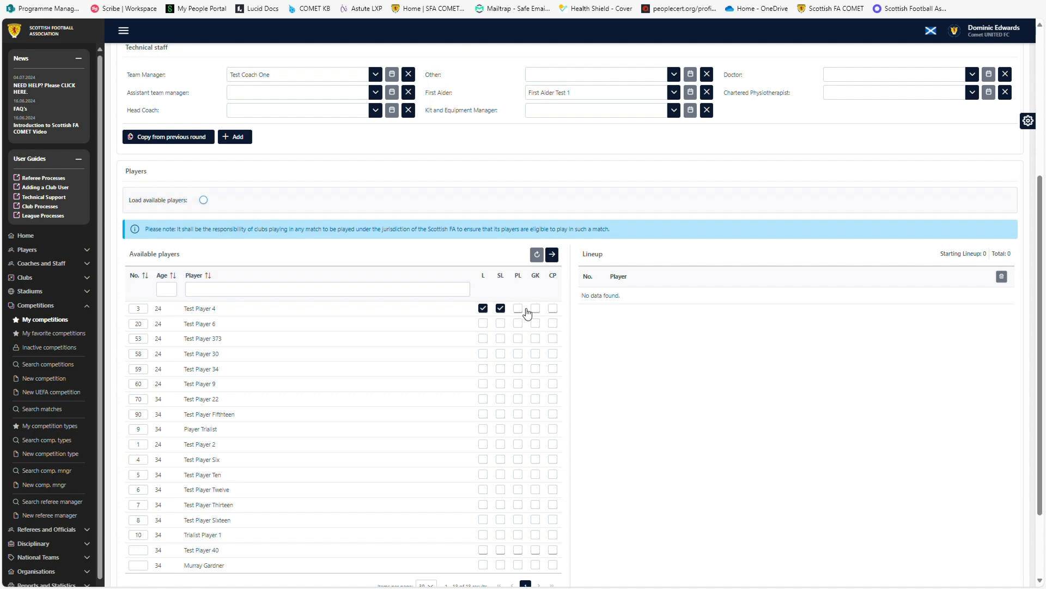
left_click(535, 309)
left_click(553, 309)
left_click(501, 323)
left_click(501, 338)
left_click(501, 354)
left_click(501, 369)
left_click(501, 383)
left_click(501, 399)
left_click(501, 414)
left_click(502, 430)
left_click(501, 444)
left_click(484, 475)
left_click(483, 490)
left_click(483, 504)
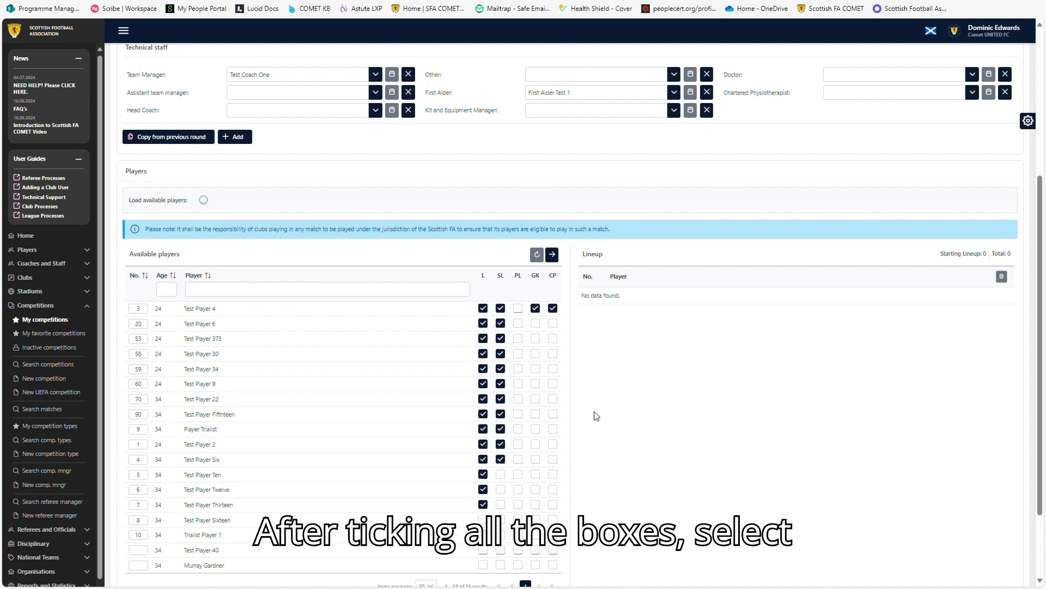
Save the team sheet.
scroll(596, 415, "up", 5)
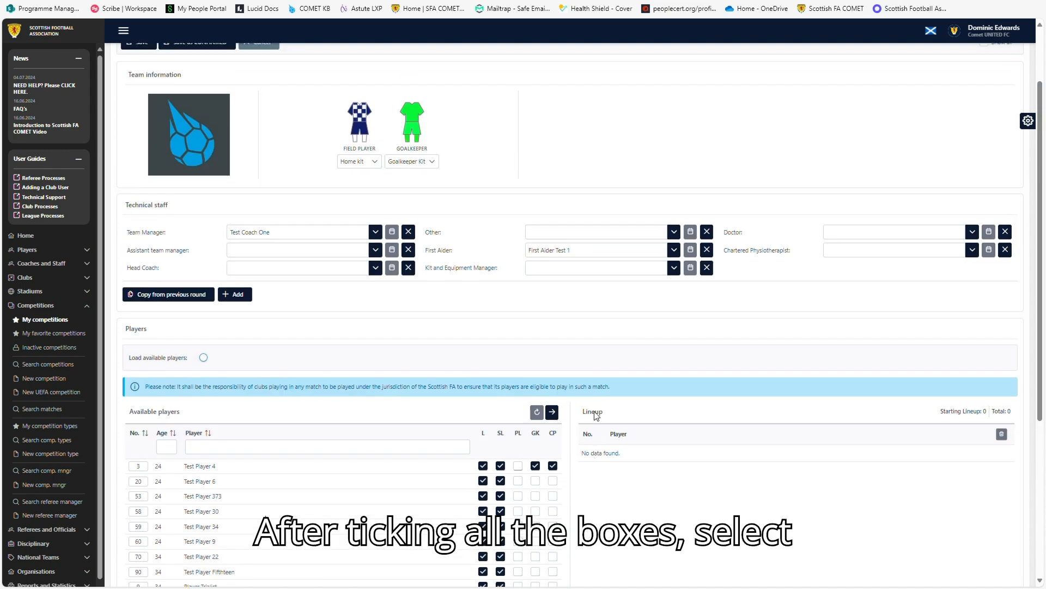
left_click(191, 112)
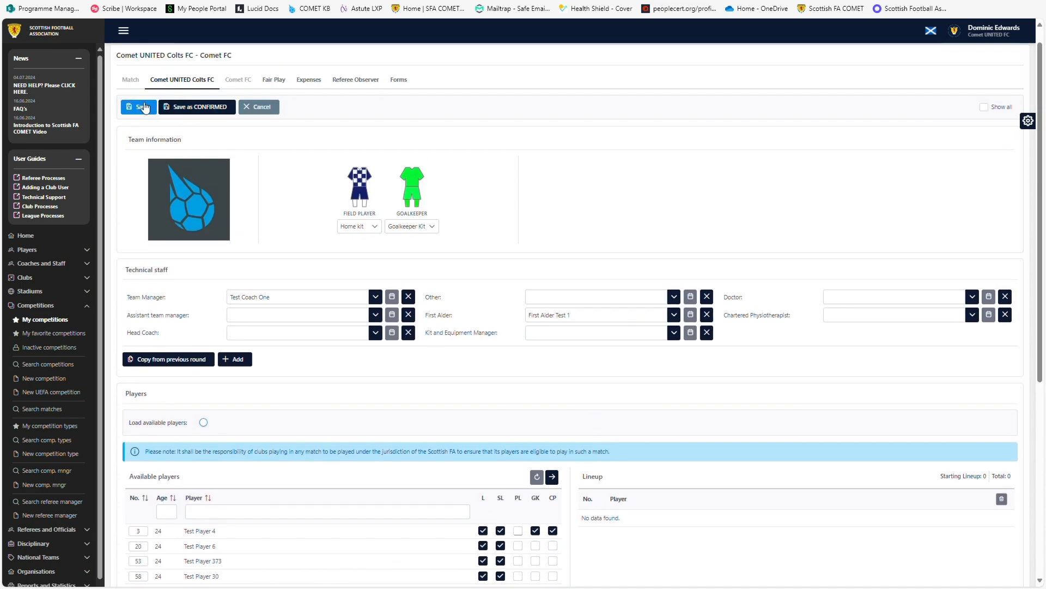
Move the ticked players into the lineup.
scroll(482, 269, "down", 2)
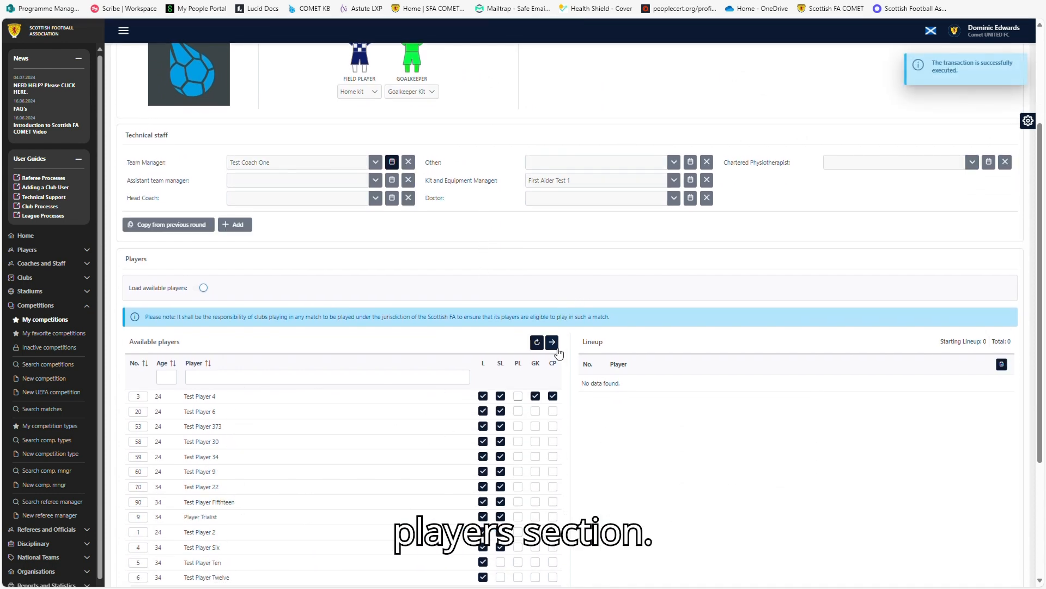
left_click(554, 343)
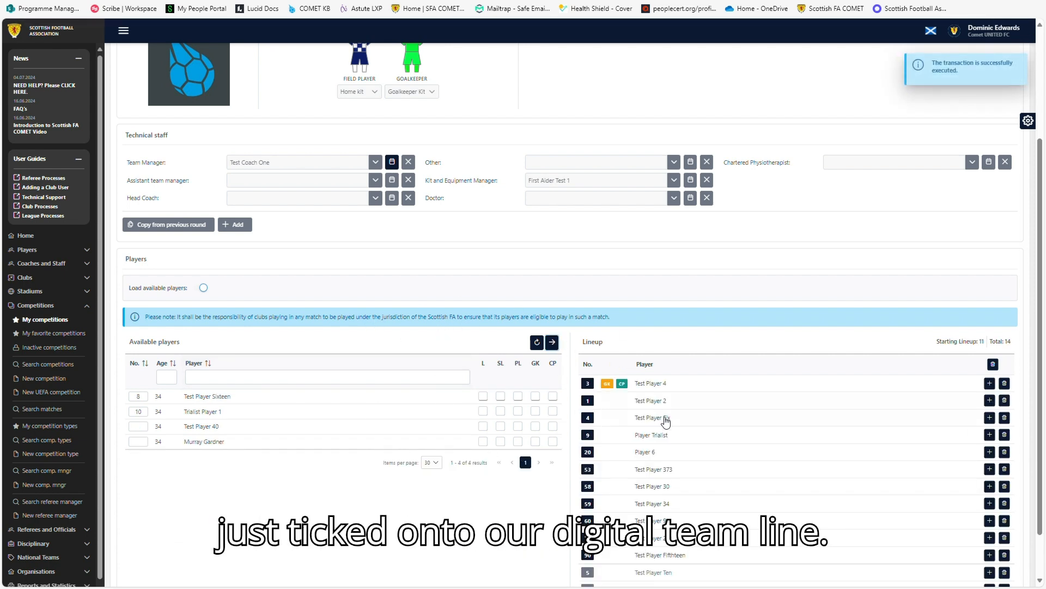
scroll(661, 425, "down", 1)
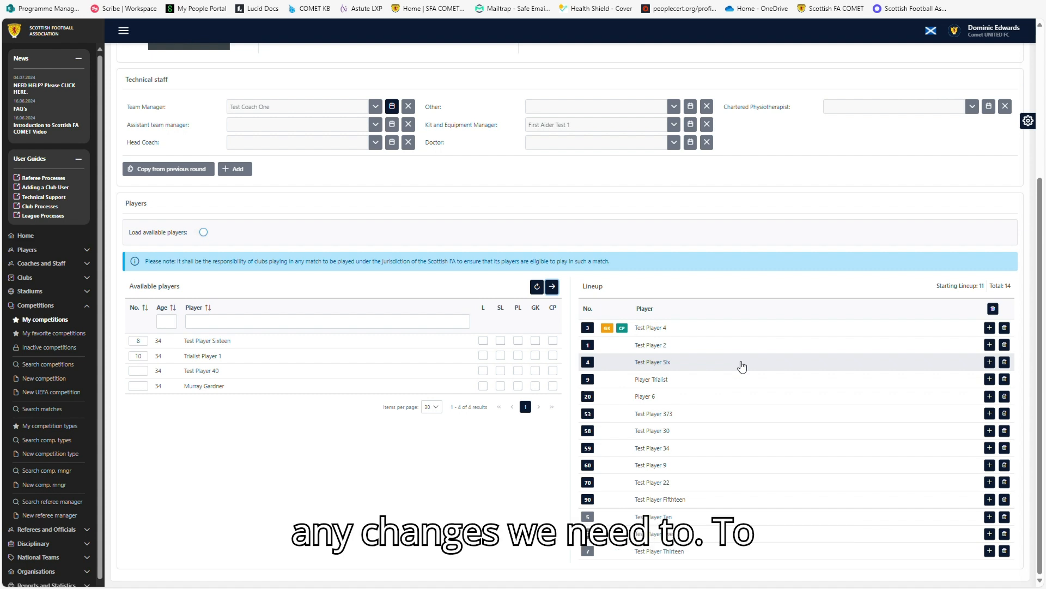
Remove Test Player 22 from the lineup and add Trialist Player 1 to it as a starter.
left_click(1008, 488)
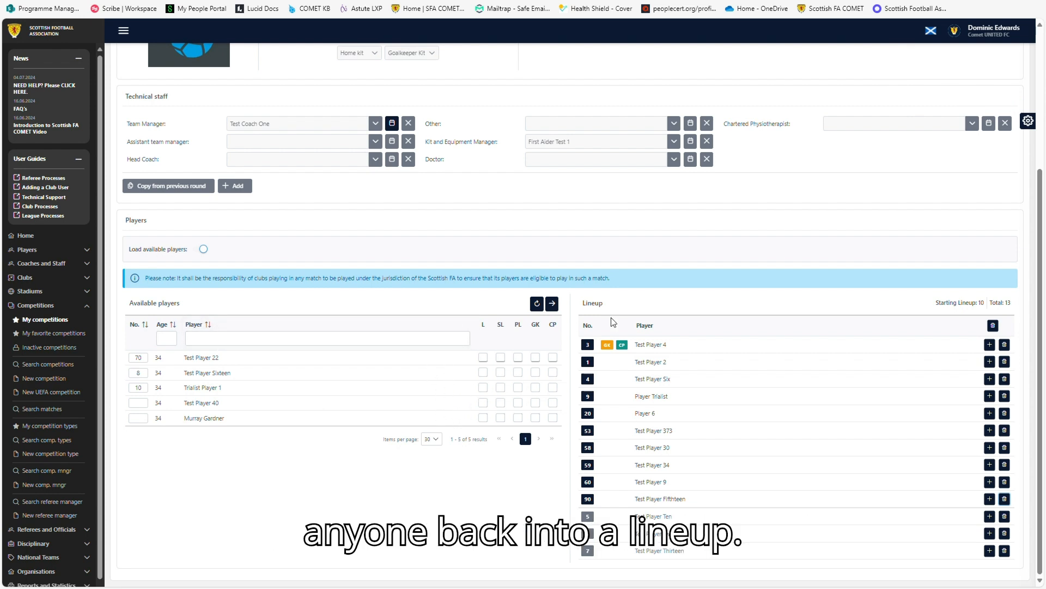
left_click(501, 388)
left_click(553, 303)
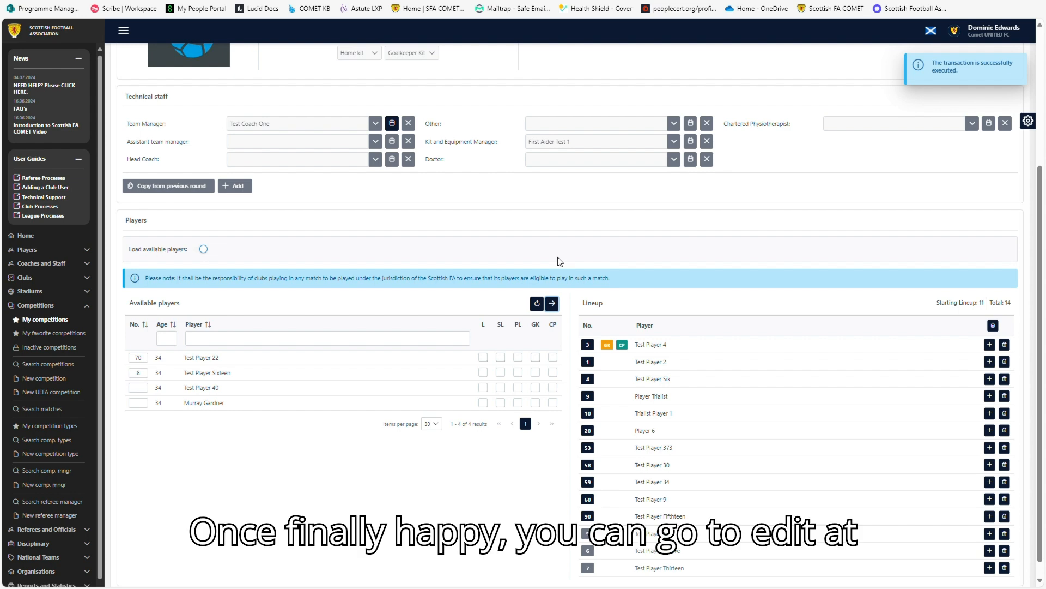
Edit the team sheet again and save it as CONFIRMED.
scroll(497, 181, "up", 4)
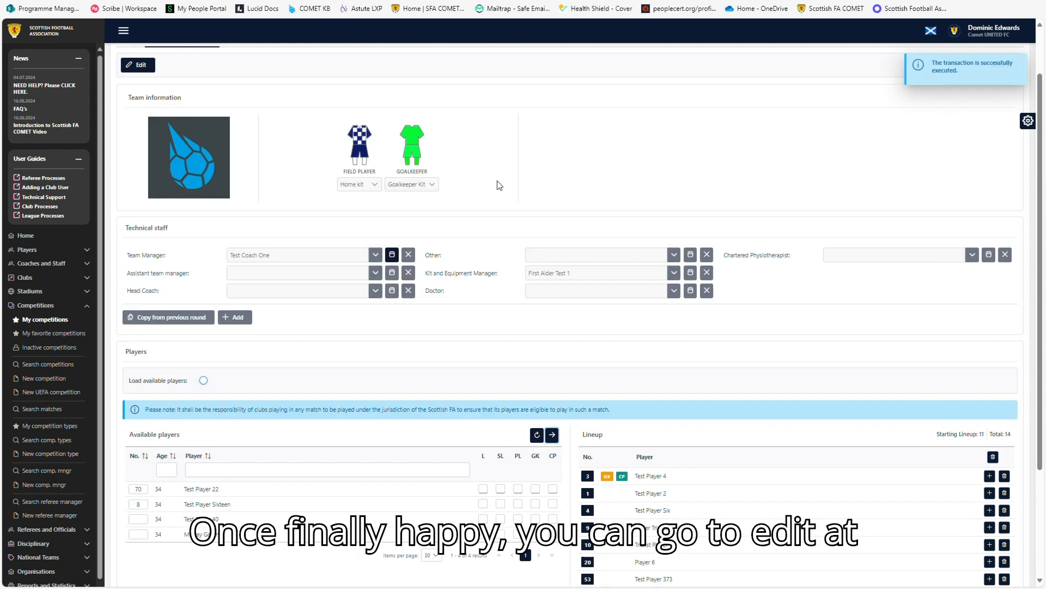
left_click(141, 127)
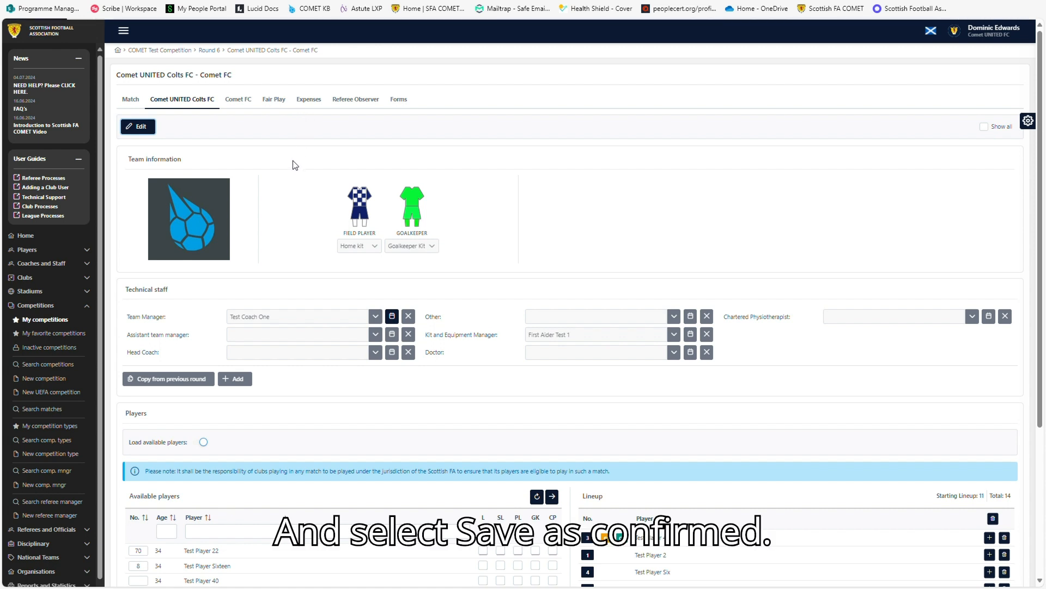
left_click(213, 131)
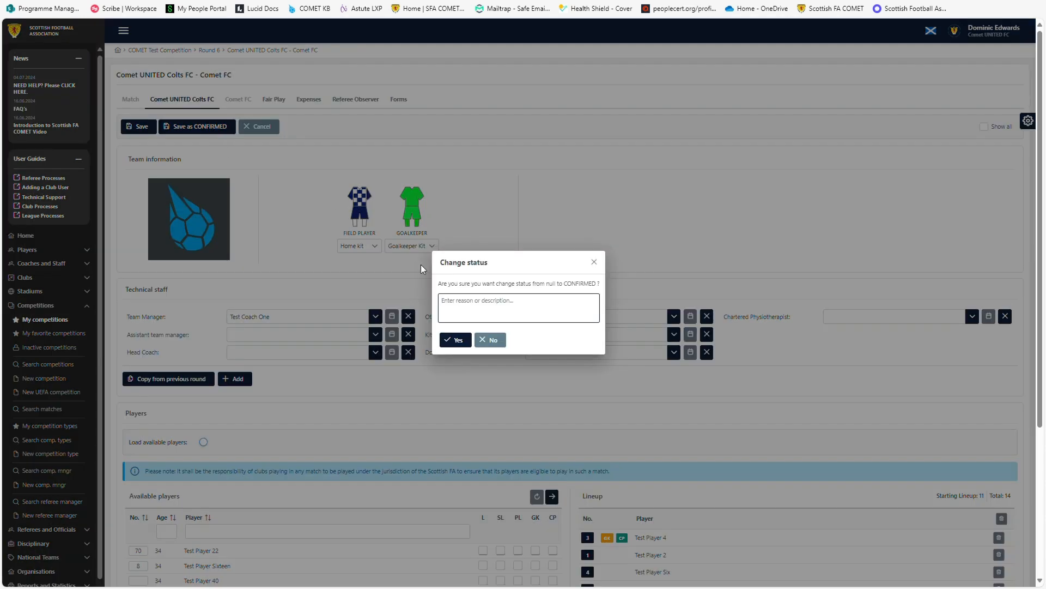
left_click(446, 341)
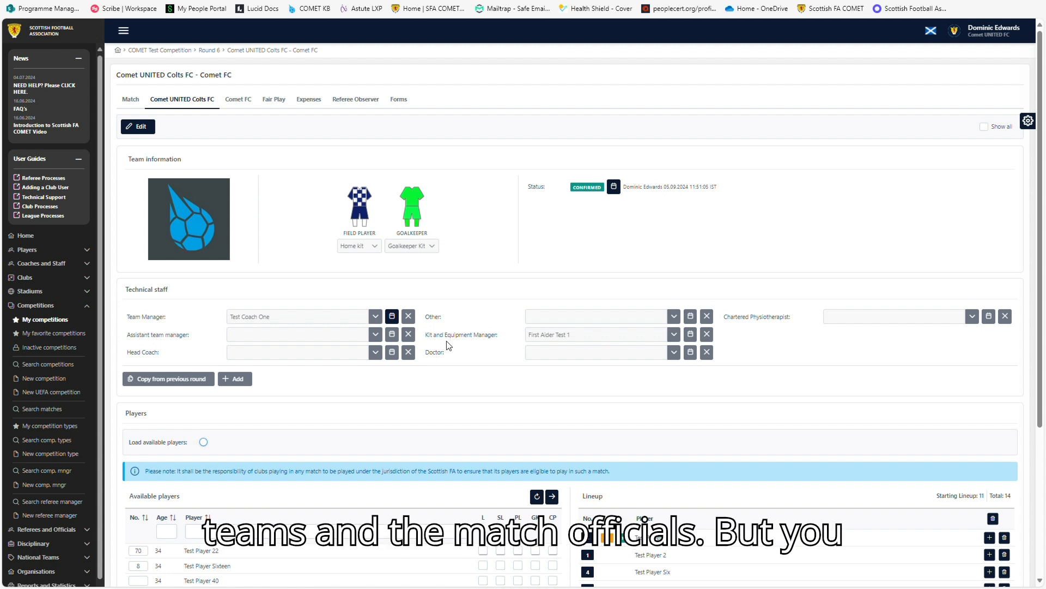
Open the match's start list from the Match tab options.
left_click(131, 100)
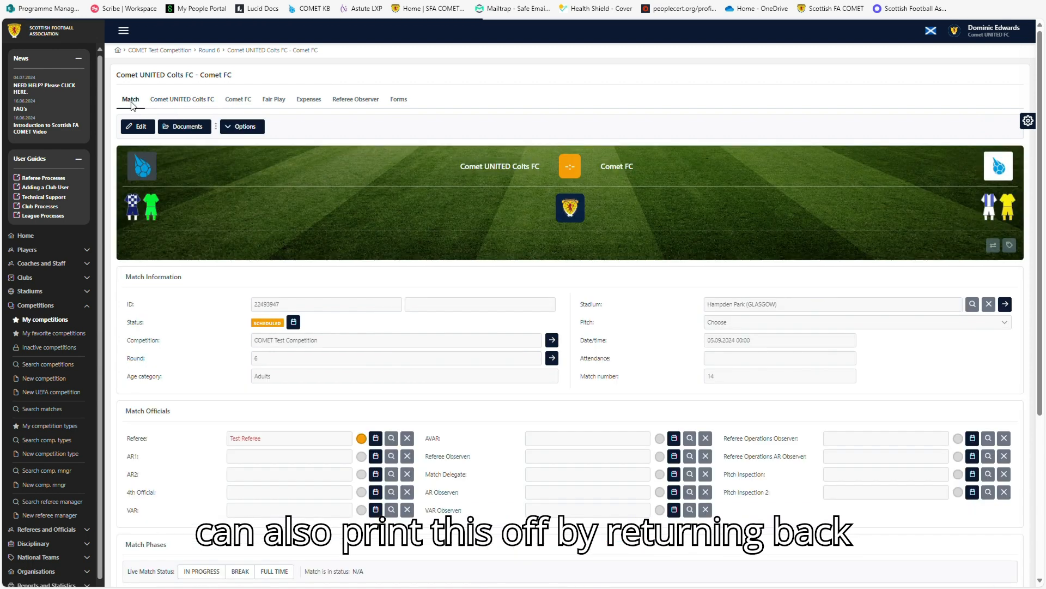
left_click(237, 128)
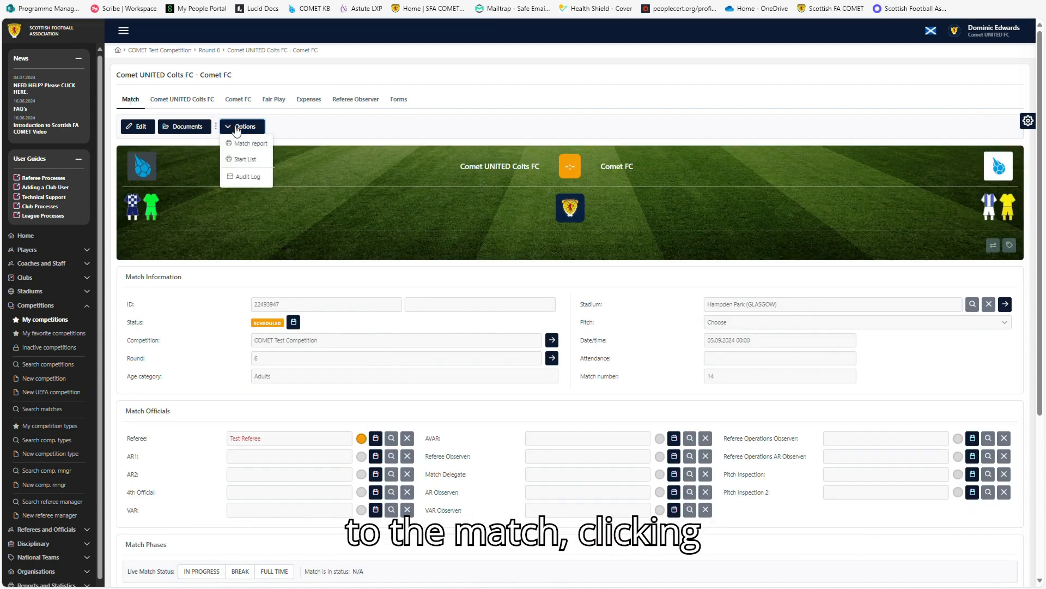
left_click(243, 163)
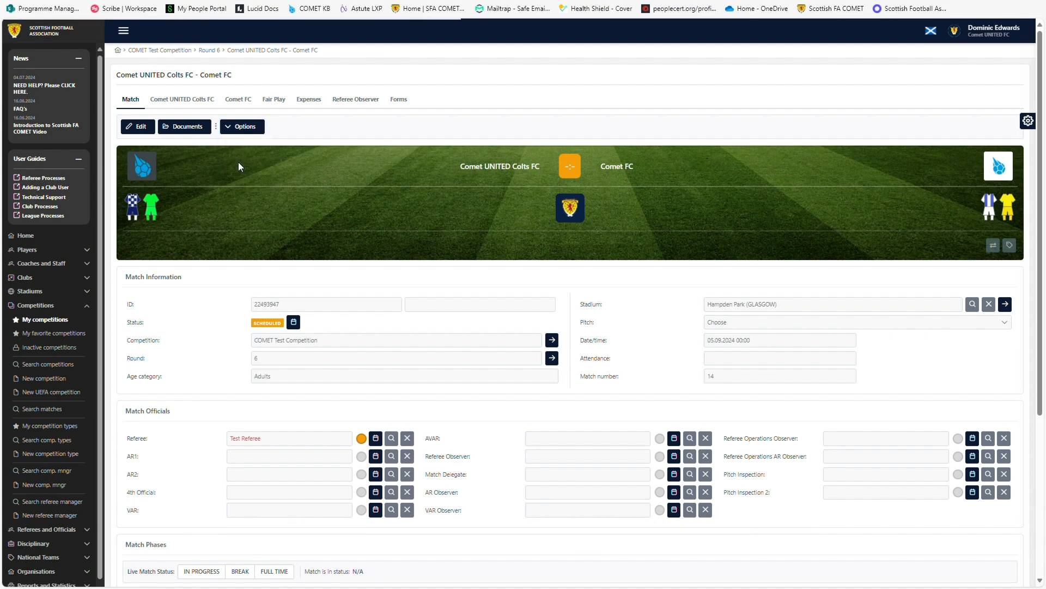